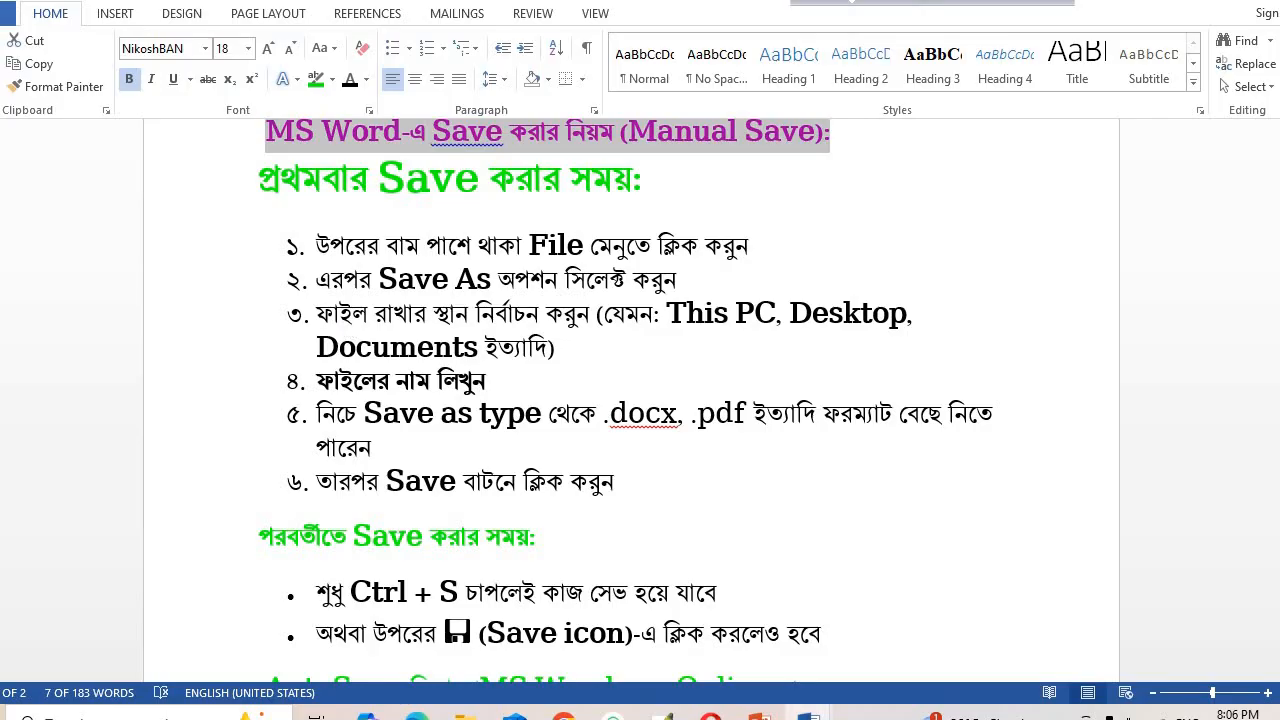
- Look at the document's file information page, and read through the saving instructions down to the shortcut summary table
{"action": "left_click", "coordinate": [8, 13]}
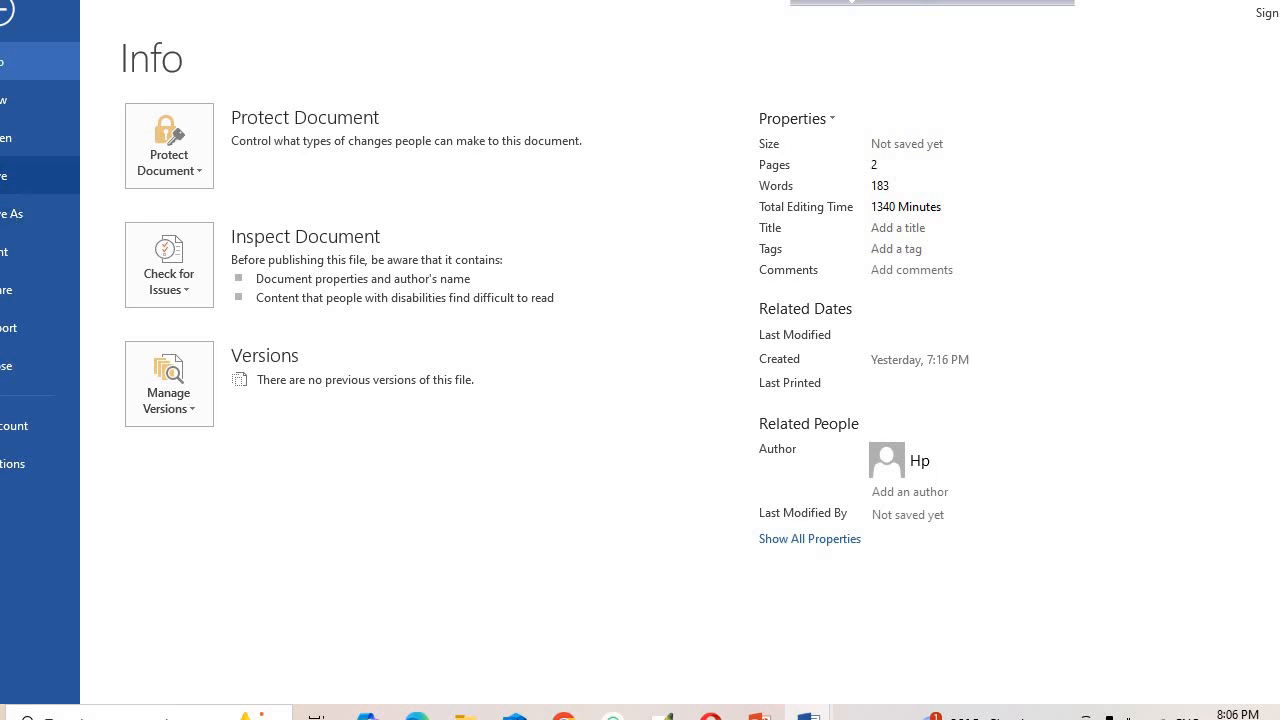
{"action": "left_click", "coordinate": [3, 11]}
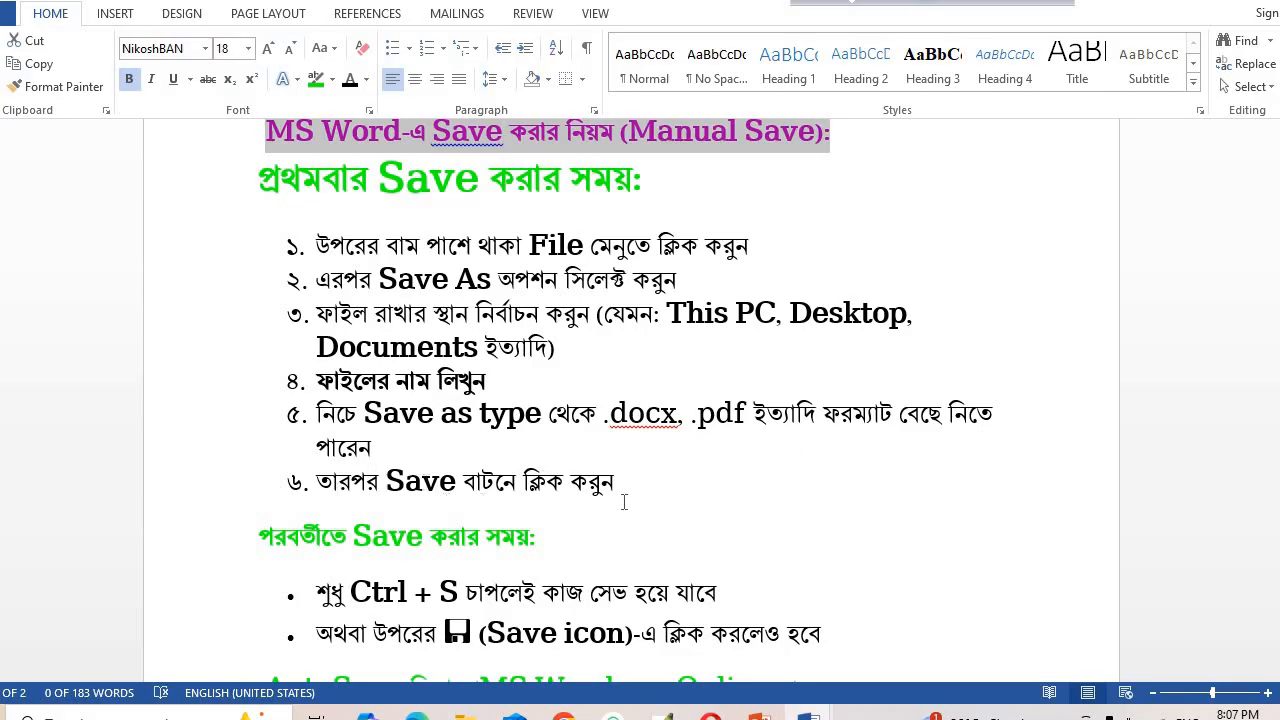
{"action": "scroll", "coordinate": [624, 503], "scroll_direction": "down", "scroll_amount": 2}
{"action": "scroll", "coordinate": [538, 441], "scroll_direction": "down", "scroll_amount": 3}
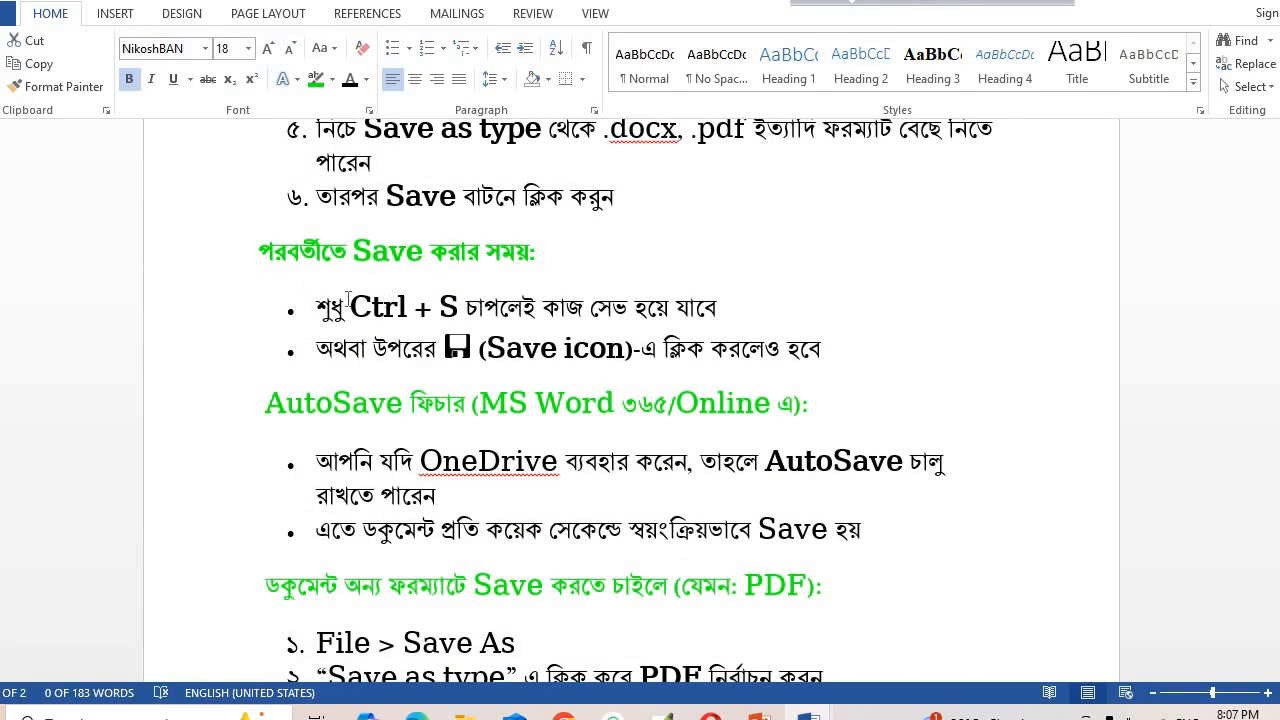
{"action": "left_click", "coordinate": [221, 259]}
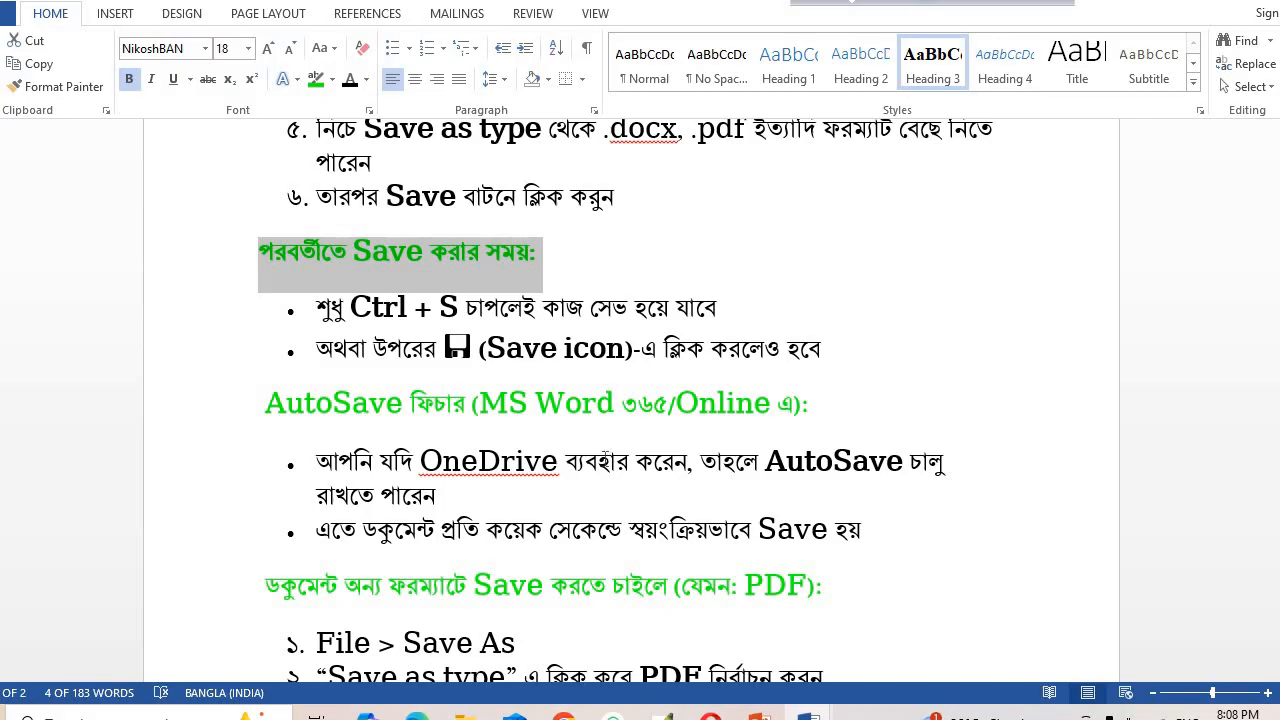
{"action": "scroll", "coordinate": [605, 462], "scroll_direction": "down", "scroll_amount": 2}
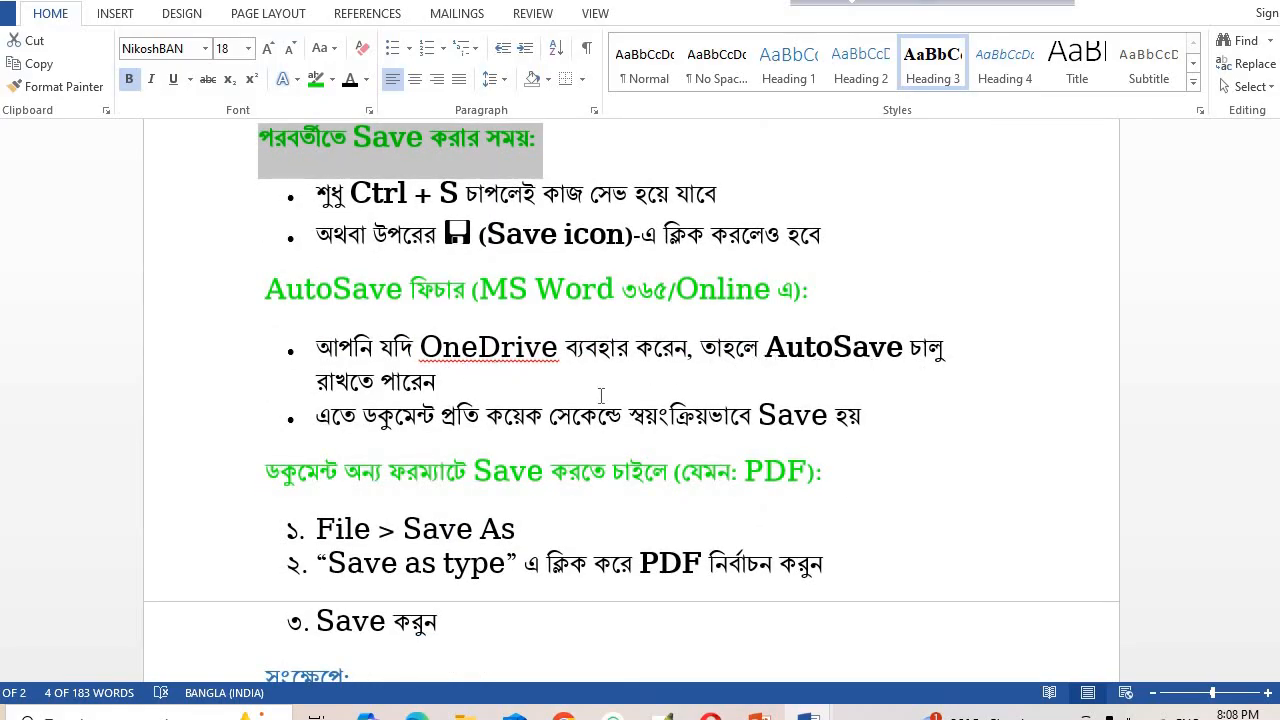
{"action": "scroll", "coordinate": [566, 384], "scroll_direction": "down", "scroll_amount": 2}
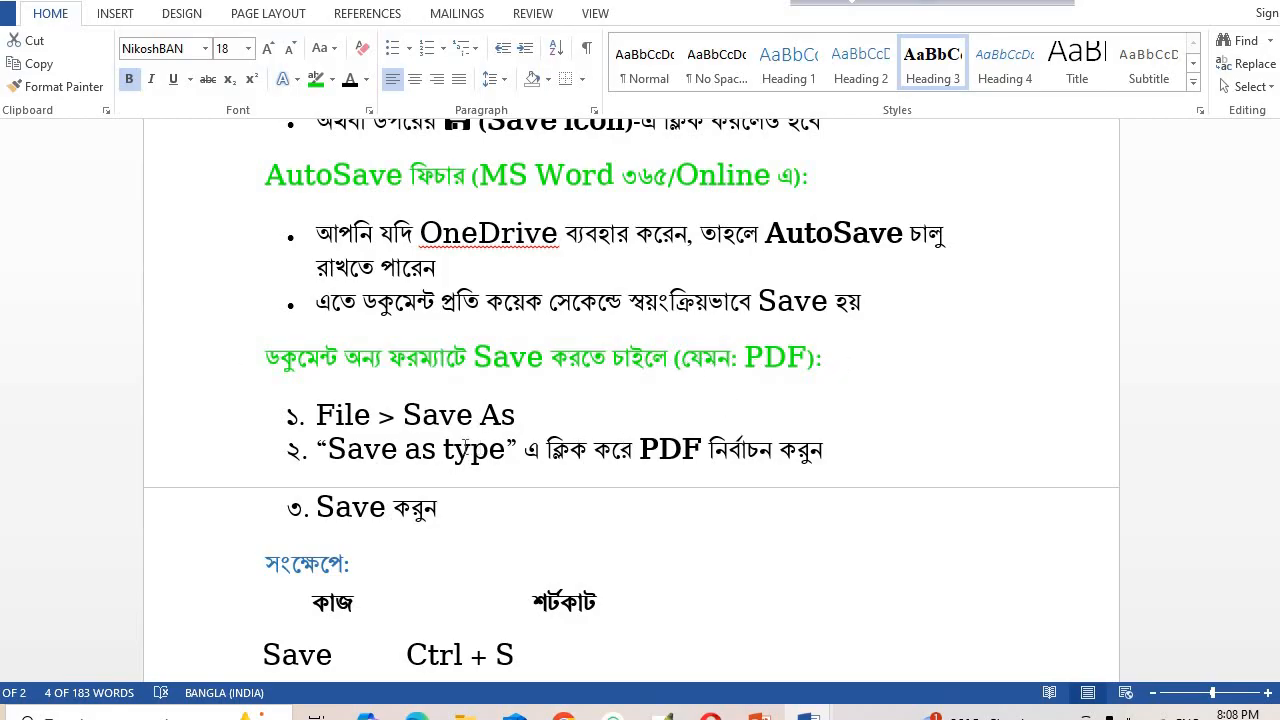
{"action": "scroll", "coordinate": [435, 457], "scroll_direction": "down", "scroll_amount": 3}
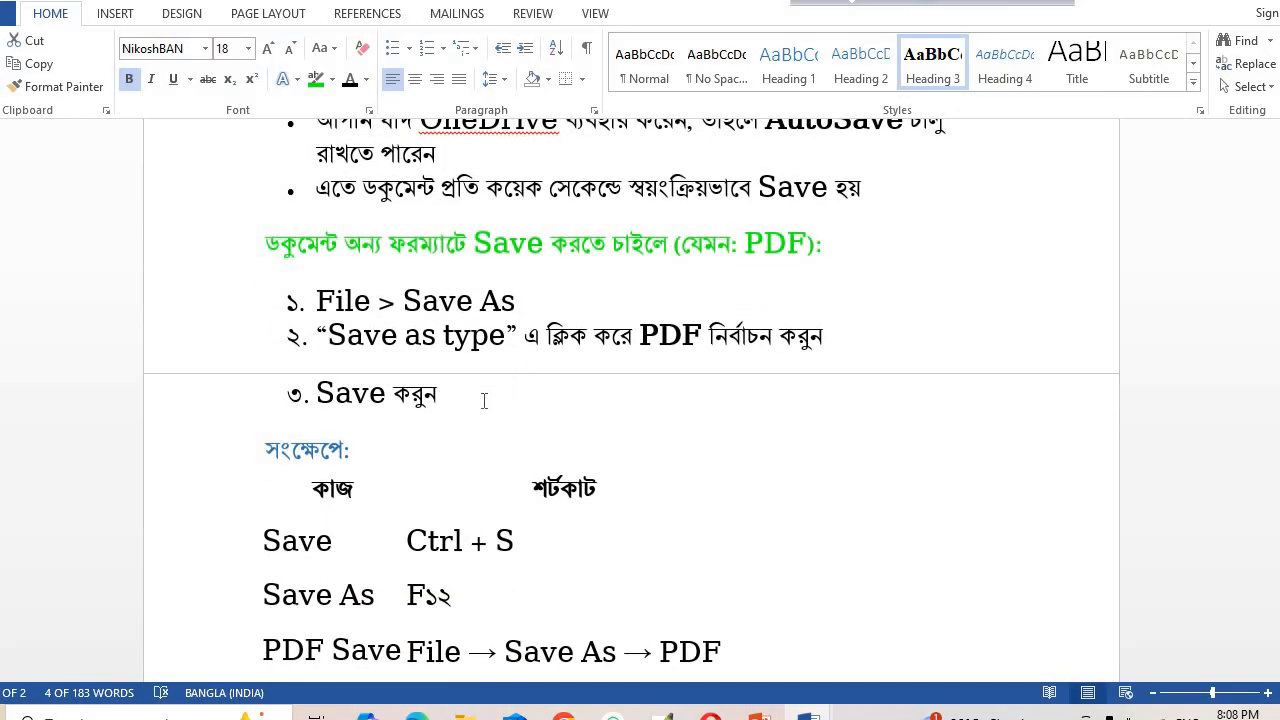
{"action": "scroll", "coordinate": [467, 410], "scroll_direction": "down", "scroll_amount": 1}
{"action": "scroll", "coordinate": [467, 410], "scroll_direction": "down", "scroll_amount": 2}
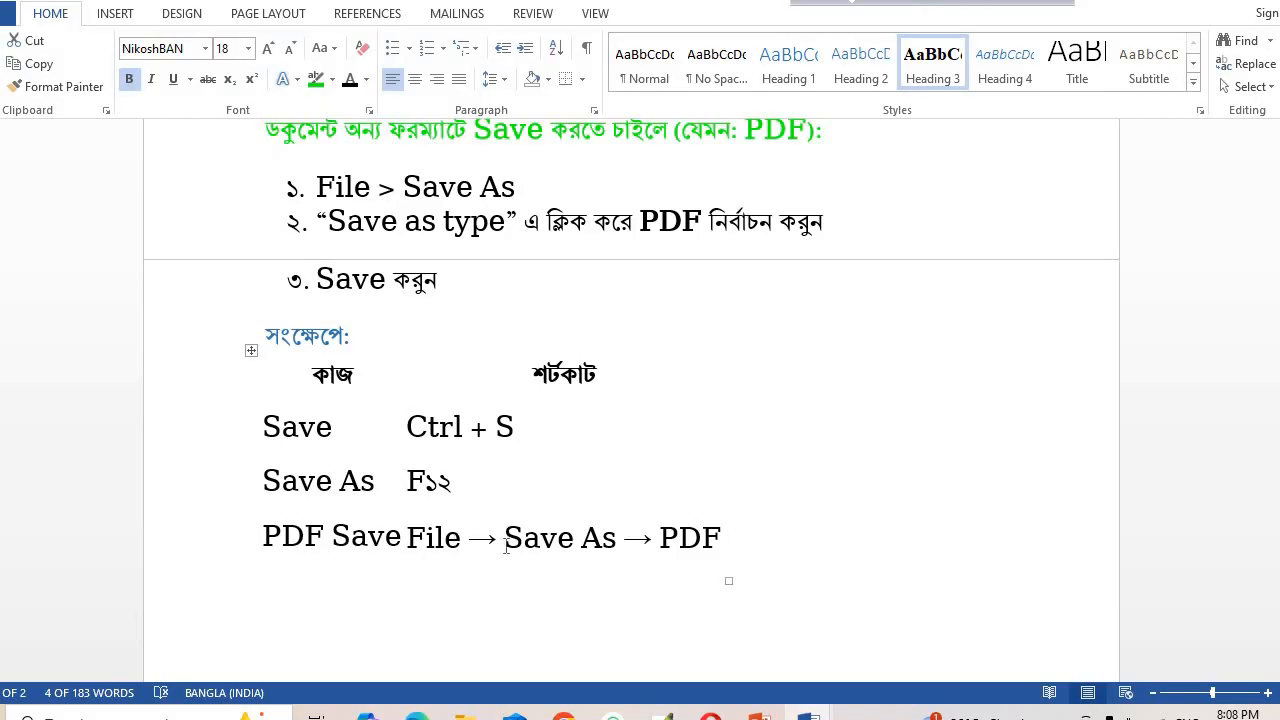
{"action": "scroll", "coordinate": [322, 452], "scroll_direction": "up", "scroll_amount": 15}
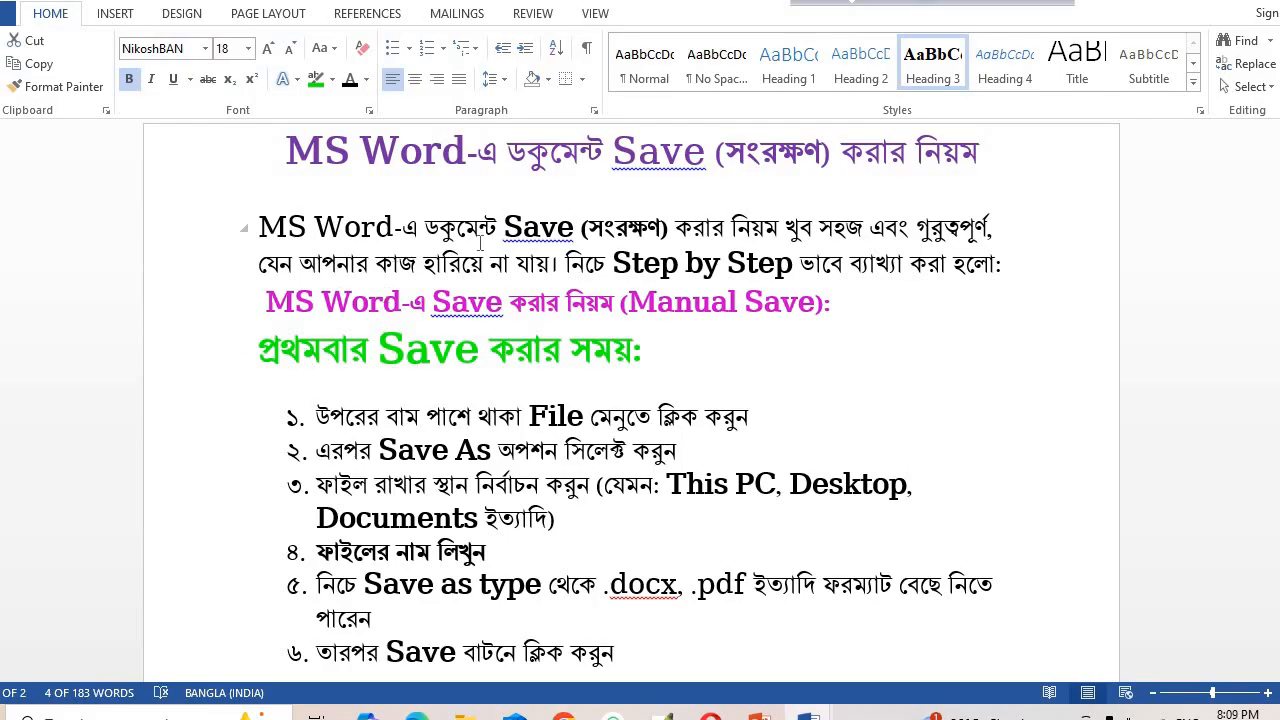
- Save the document as a Word Document named "MS Word-Save" in the "word file" folder on the Desktop
{"action": "left_click", "coordinate": [8, 12]}
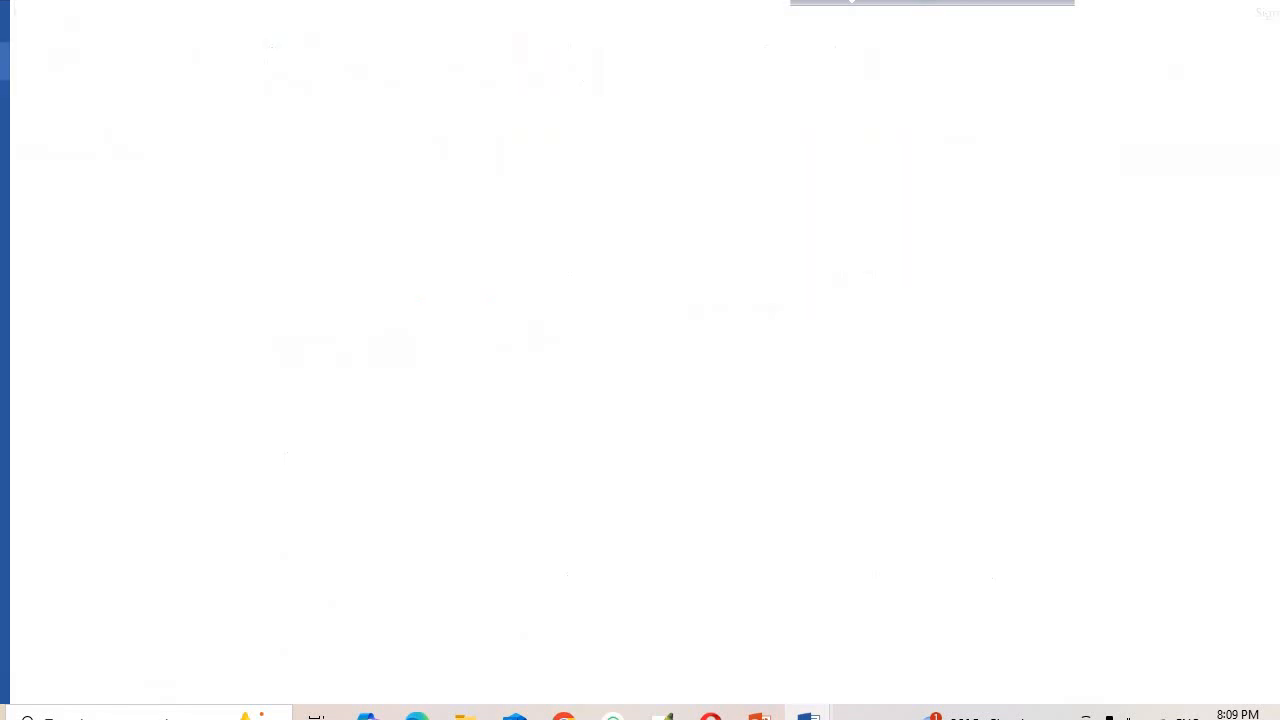
{"action": "left_click", "coordinate": [20, 214]}
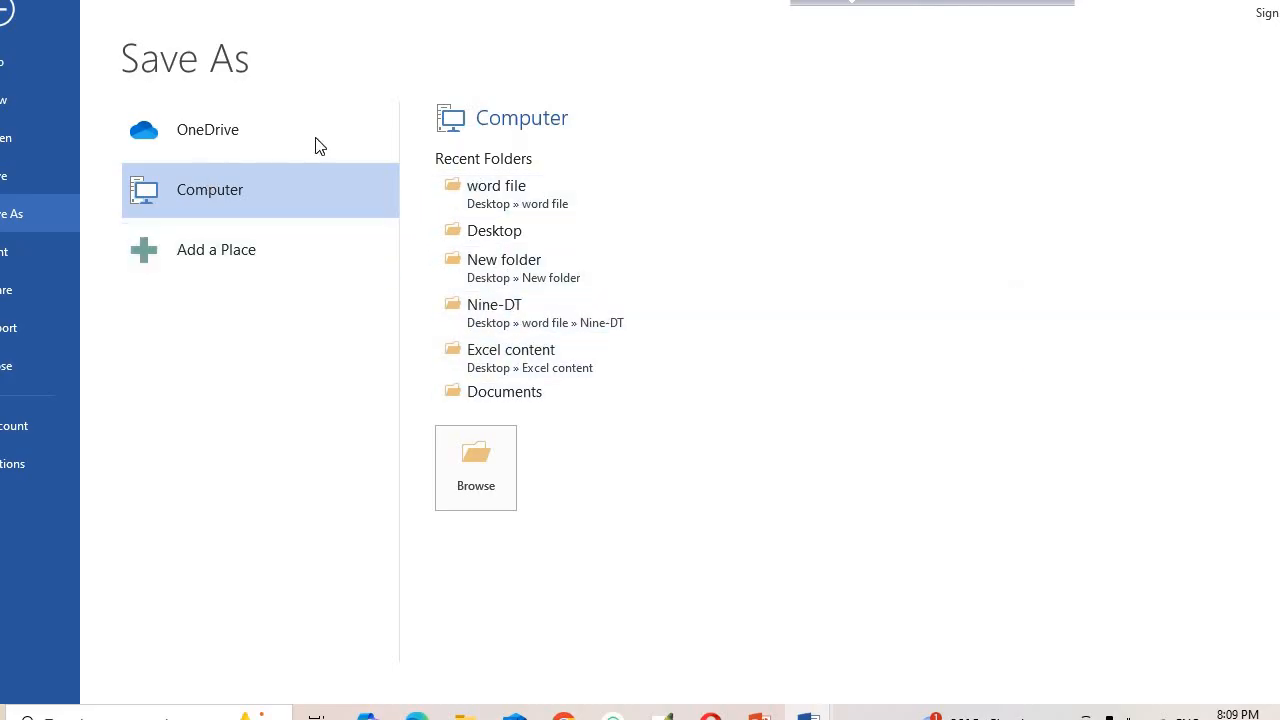
{"action": "left_click", "coordinate": [499, 189]}
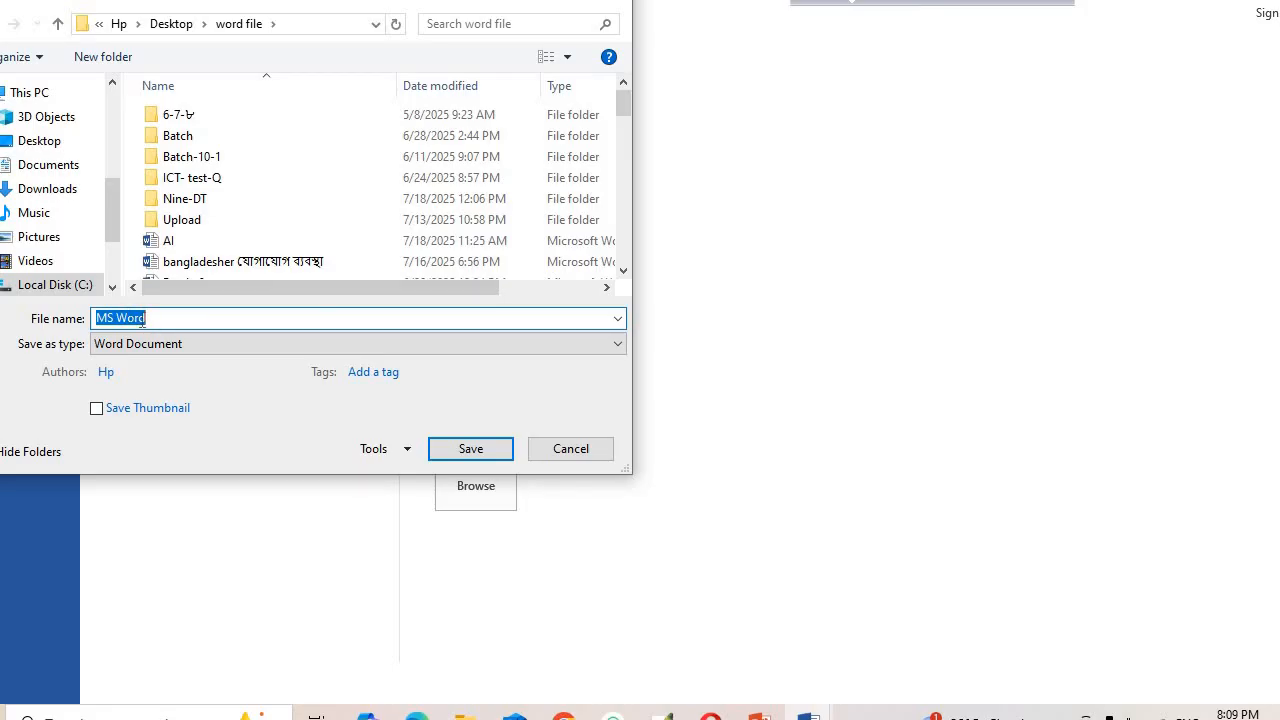
{"action": "left_click", "coordinate": [157, 321]}
{"action": "type", "text": "-"}
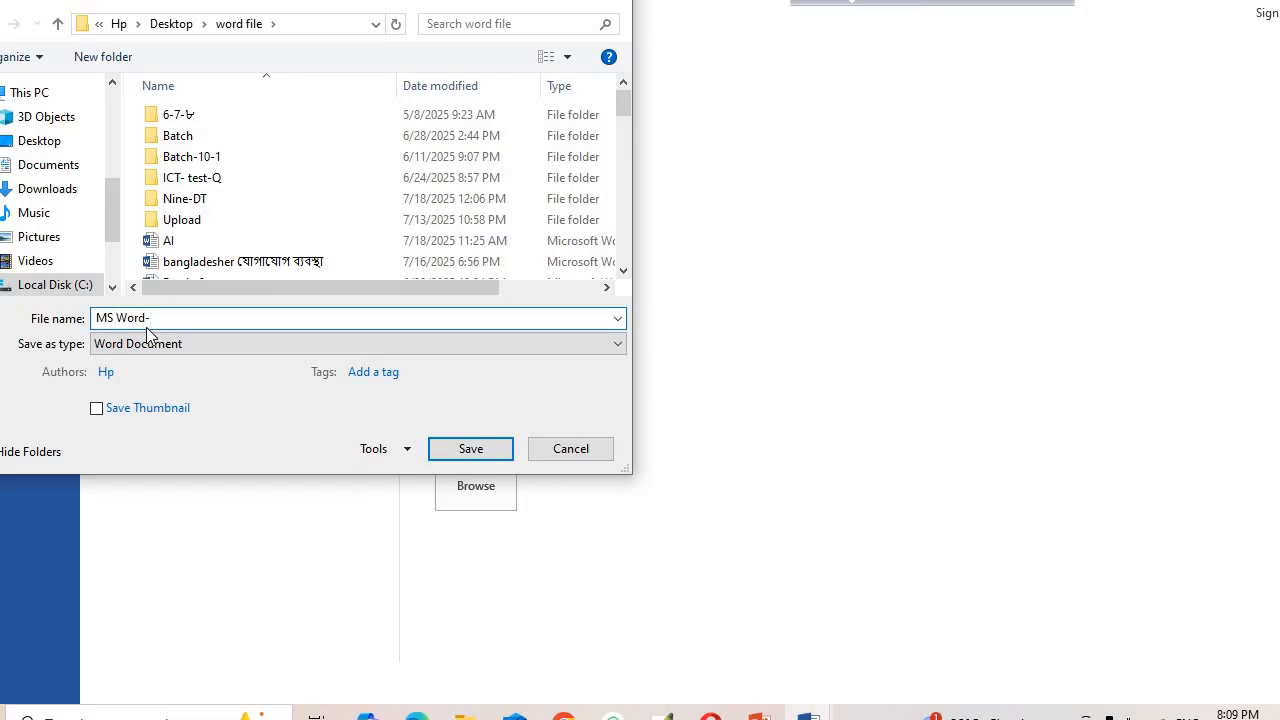
{"action": "type", "text": "Save"}
{"action": "left_click", "coordinate": [473, 452]}
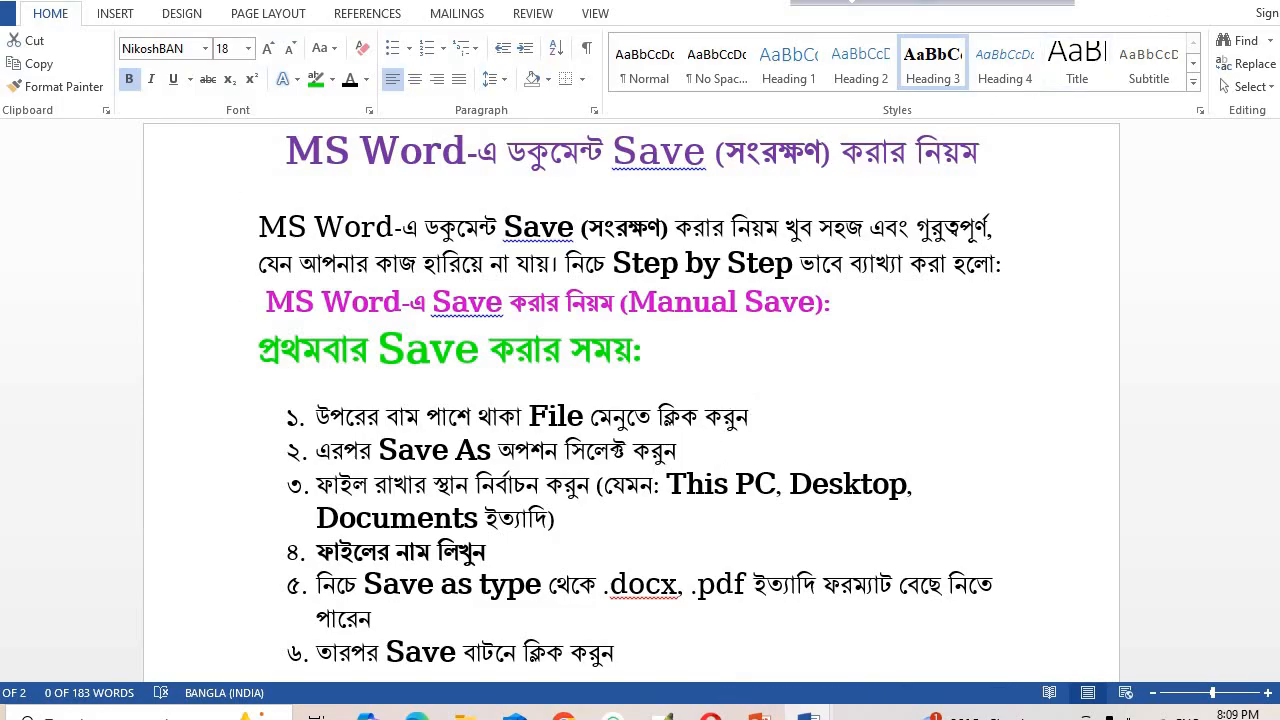
- Switch to the desktop, find "MS Word-Save" in the "word file" folder and open it
{"action": "key", "text": "super+d"}
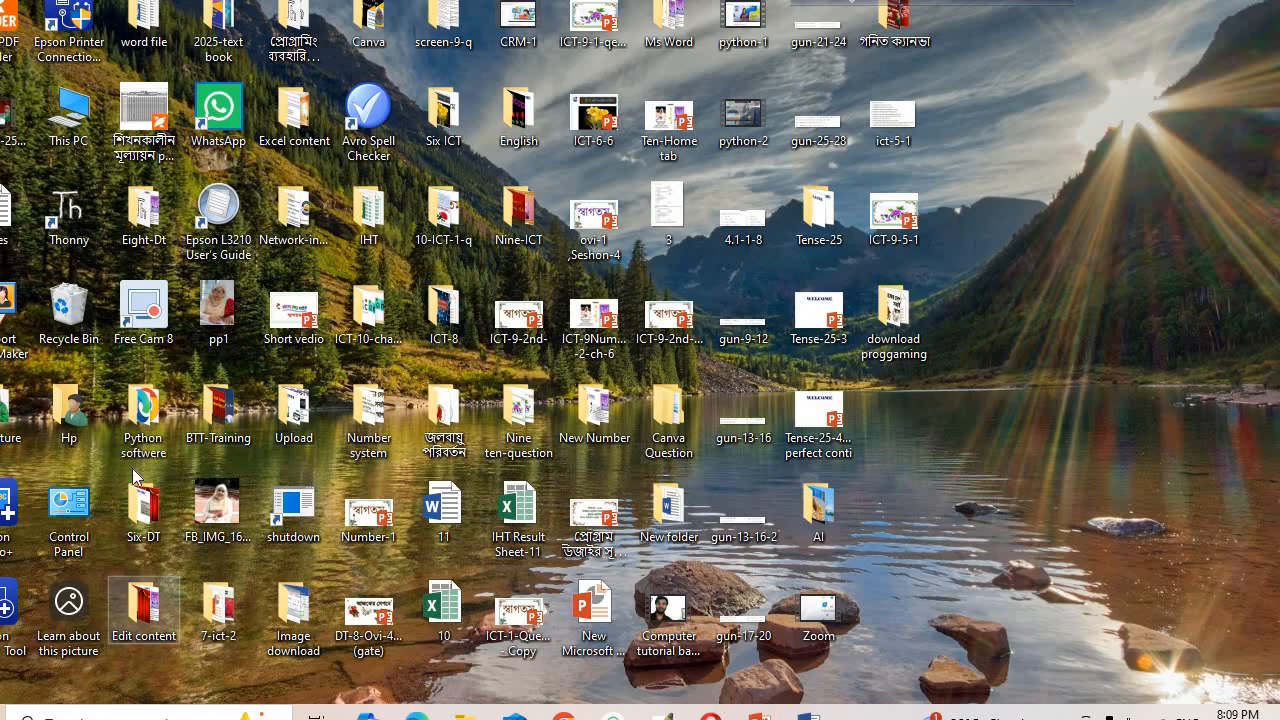
{"action": "double_click", "coordinate": [147, 20]}
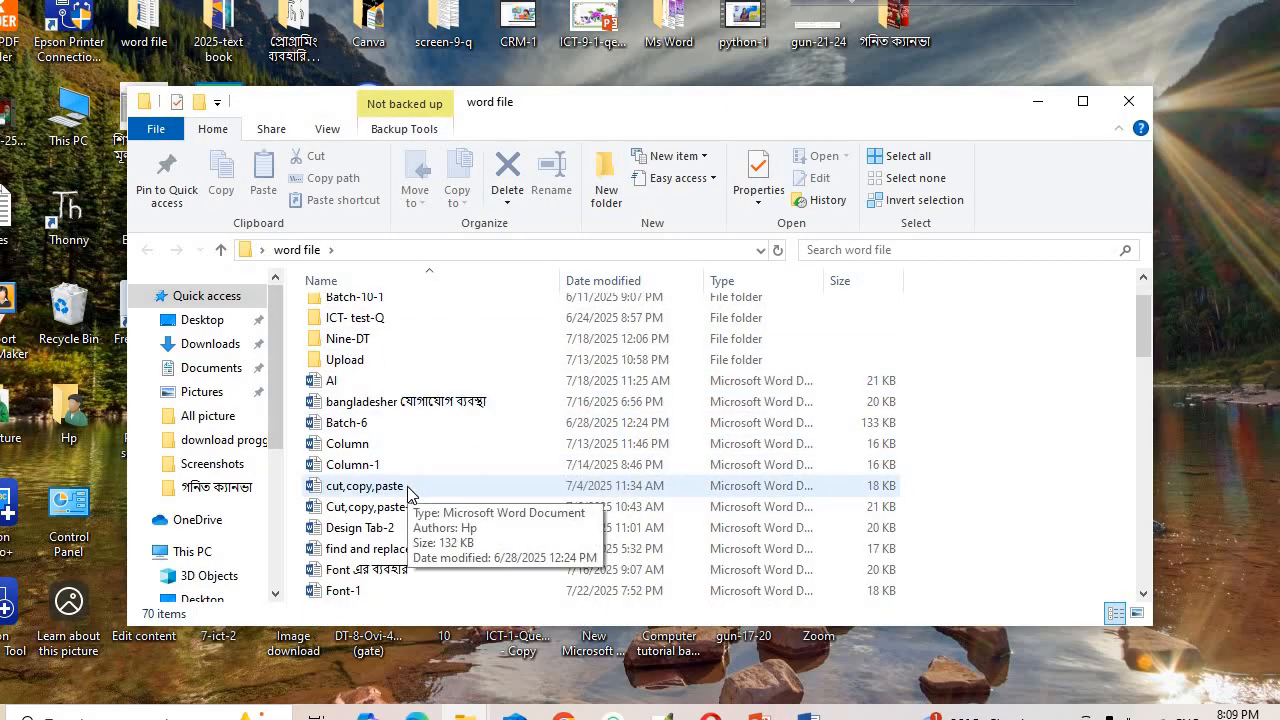
{"action": "scroll", "coordinate": [407, 485], "scroll_direction": "down", "scroll_amount": 1}
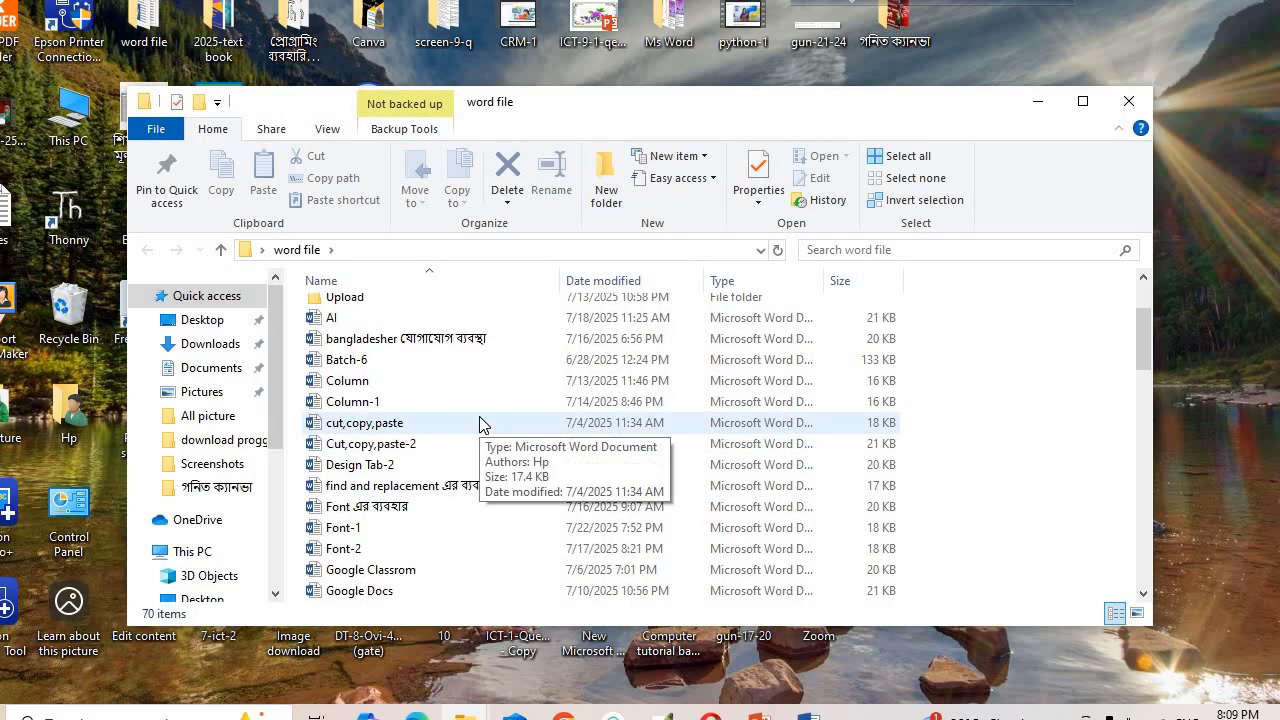
{"action": "scroll", "coordinate": [479, 424], "scroll_direction": "down", "scroll_amount": 3}
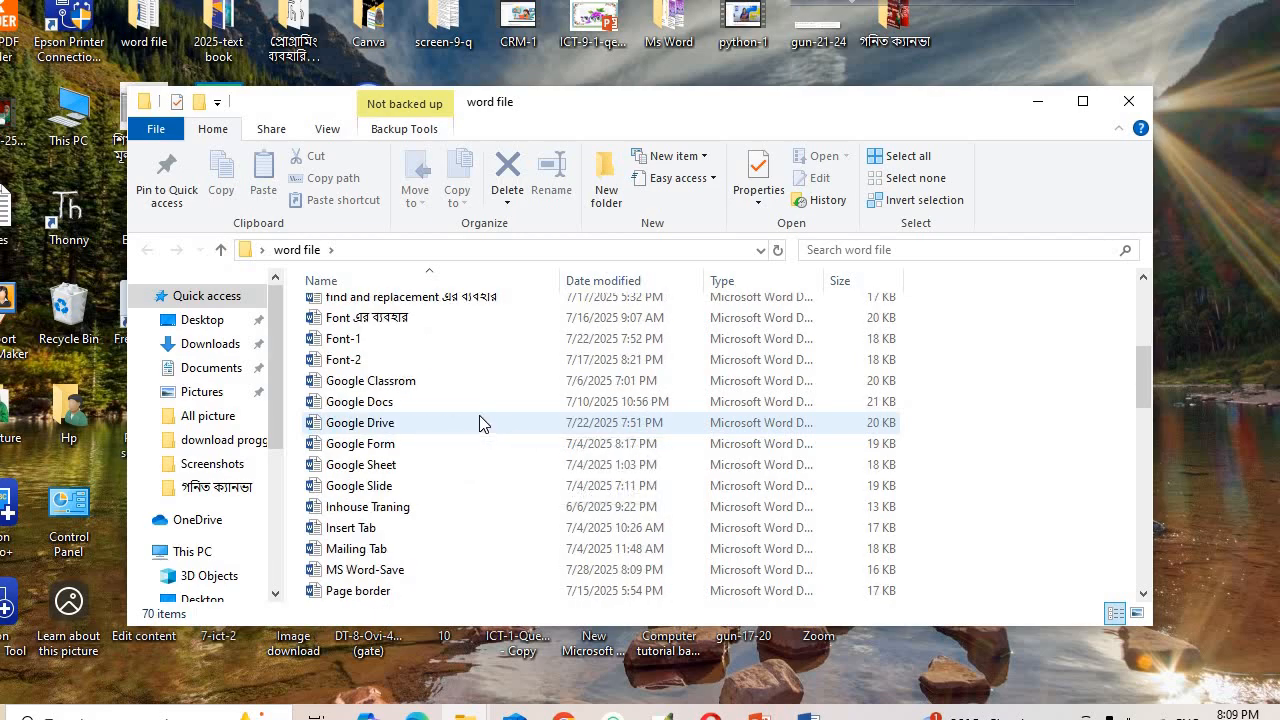
{"action": "scroll", "coordinate": [479, 420], "scroll_direction": "down", "scroll_amount": 6}
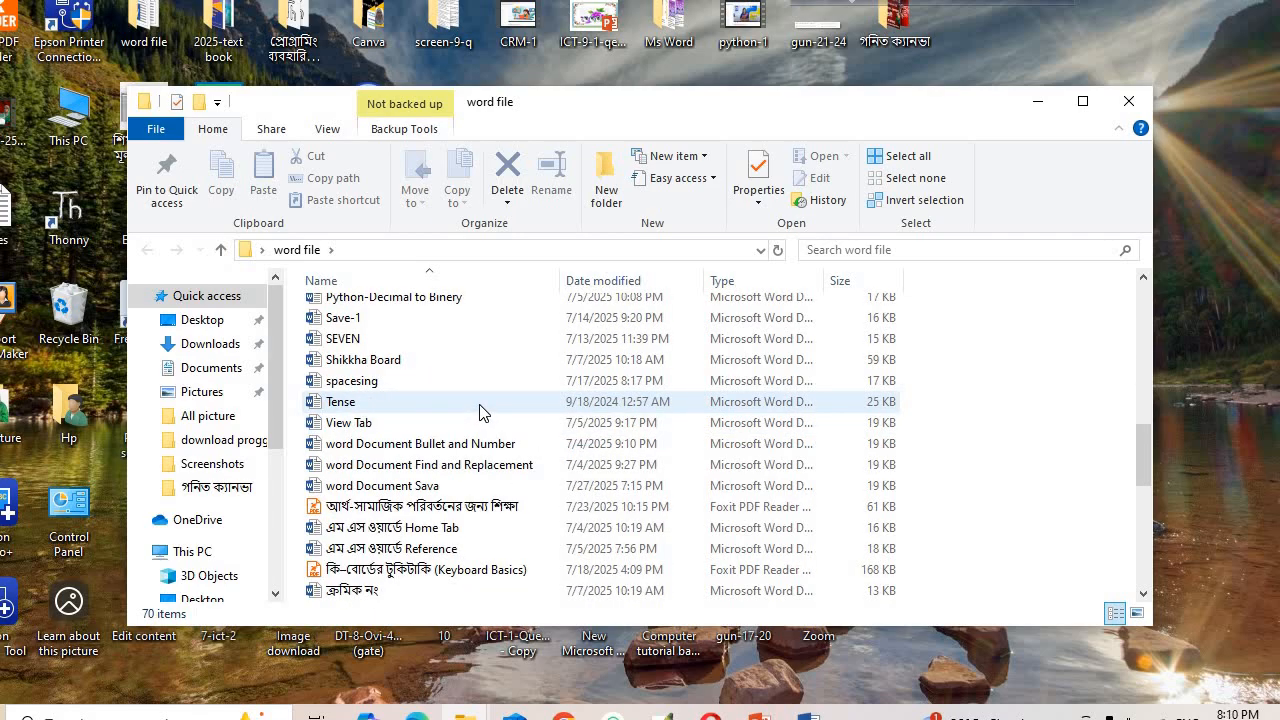
{"action": "scroll", "coordinate": [479, 412], "scroll_direction": "down", "scroll_amount": 2}
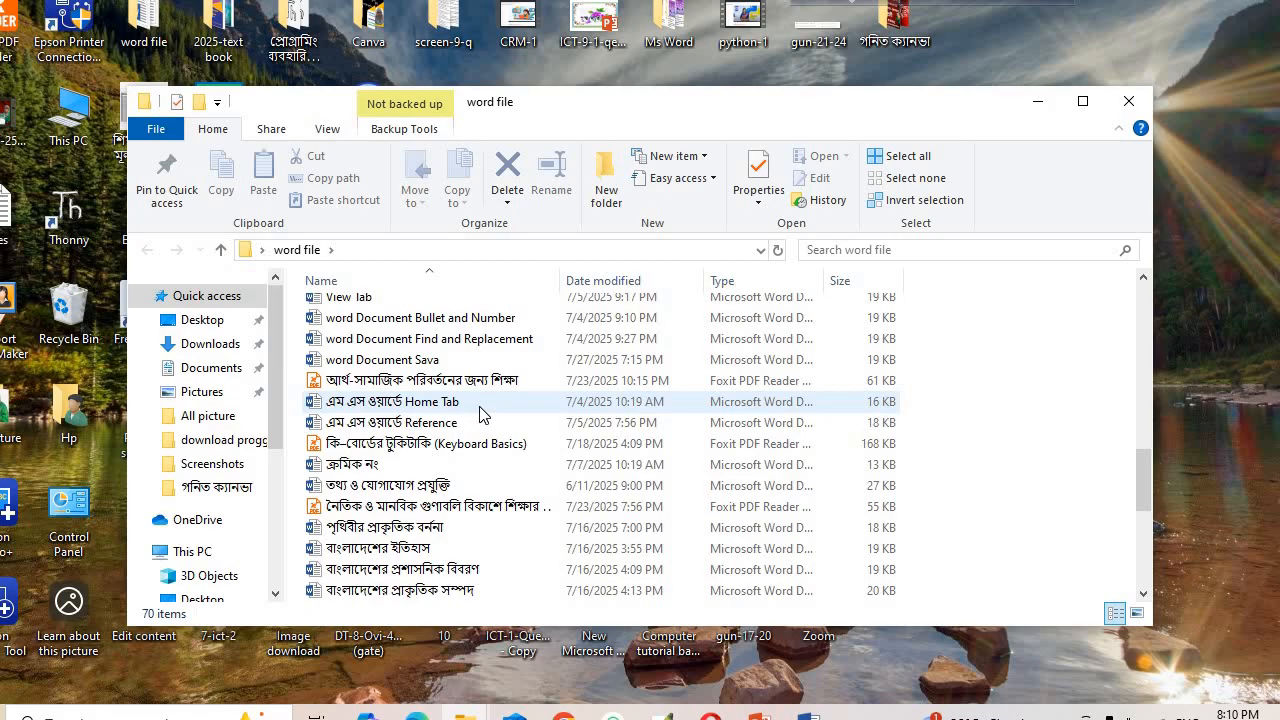
{"action": "scroll", "coordinate": [479, 416], "scroll_direction": "down", "scroll_amount": 2}
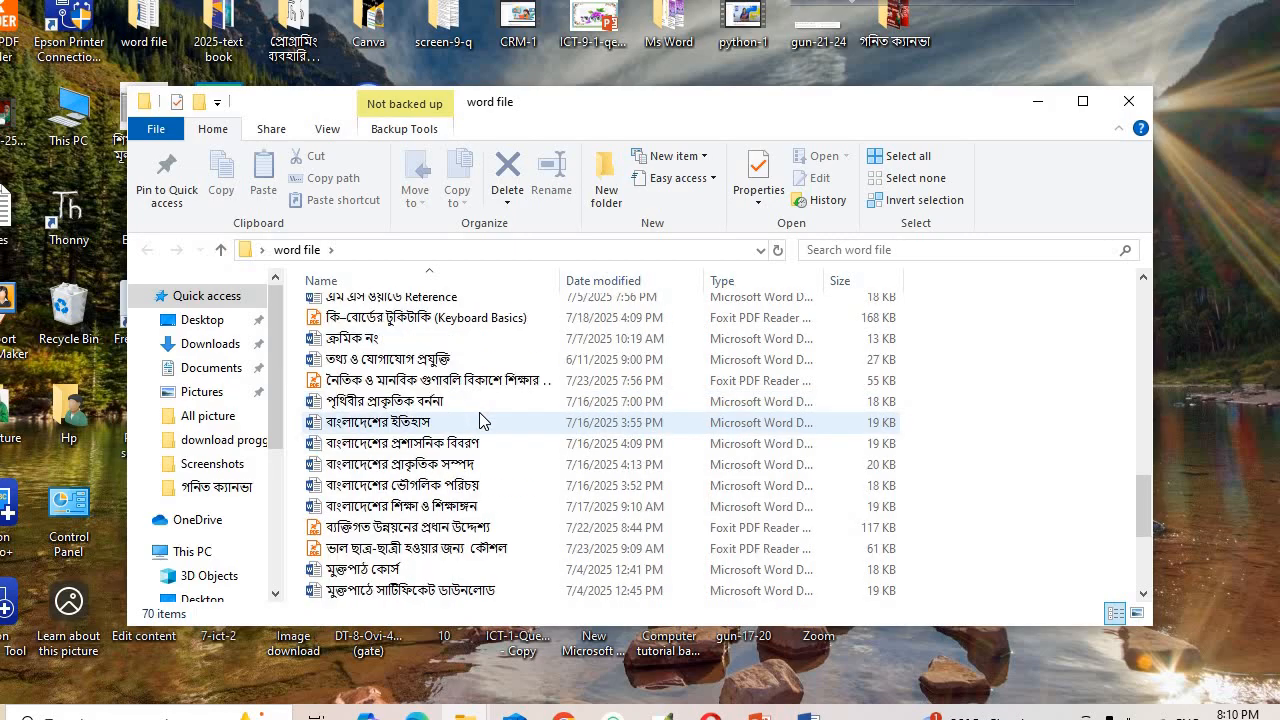
{"action": "scroll", "coordinate": [479, 420], "scroll_direction": "up", "scroll_amount": 1}
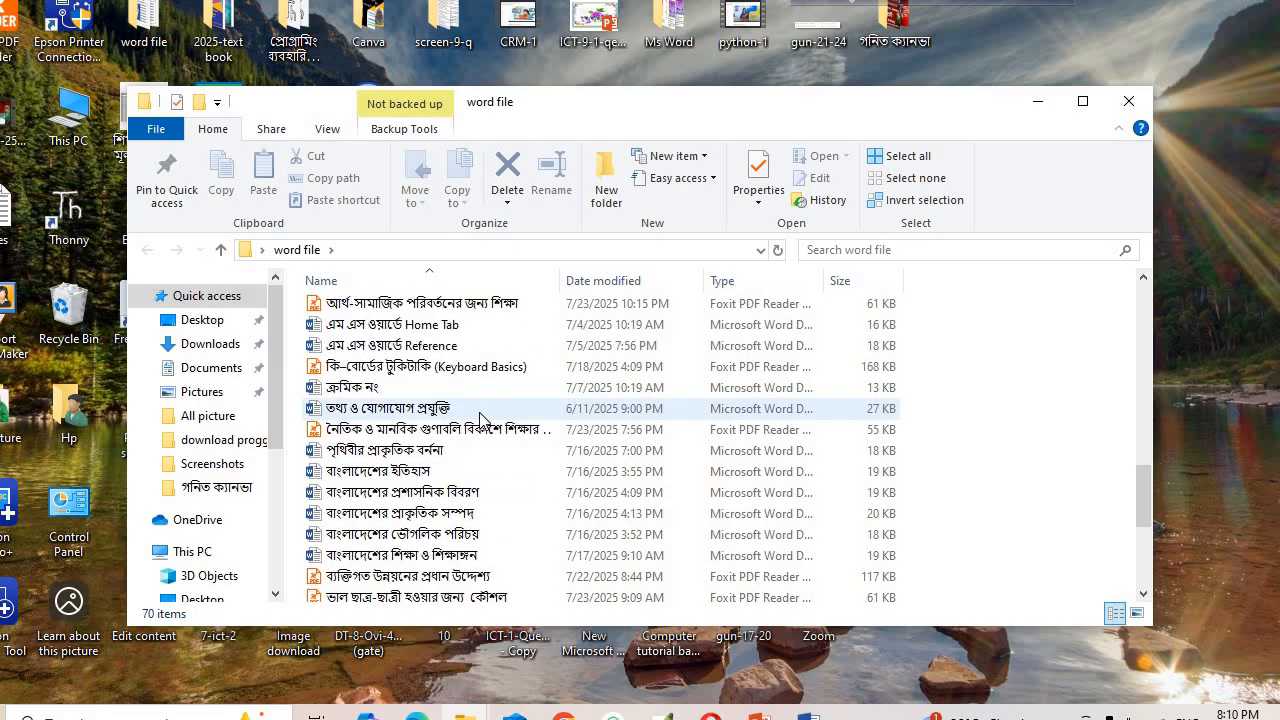
{"action": "scroll", "coordinate": [479, 418], "scroll_direction": "up", "scroll_amount": 2}
{"action": "scroll", "coordinate": [383, 350], "scroll_direction": "up", "scroll_amount": 2}
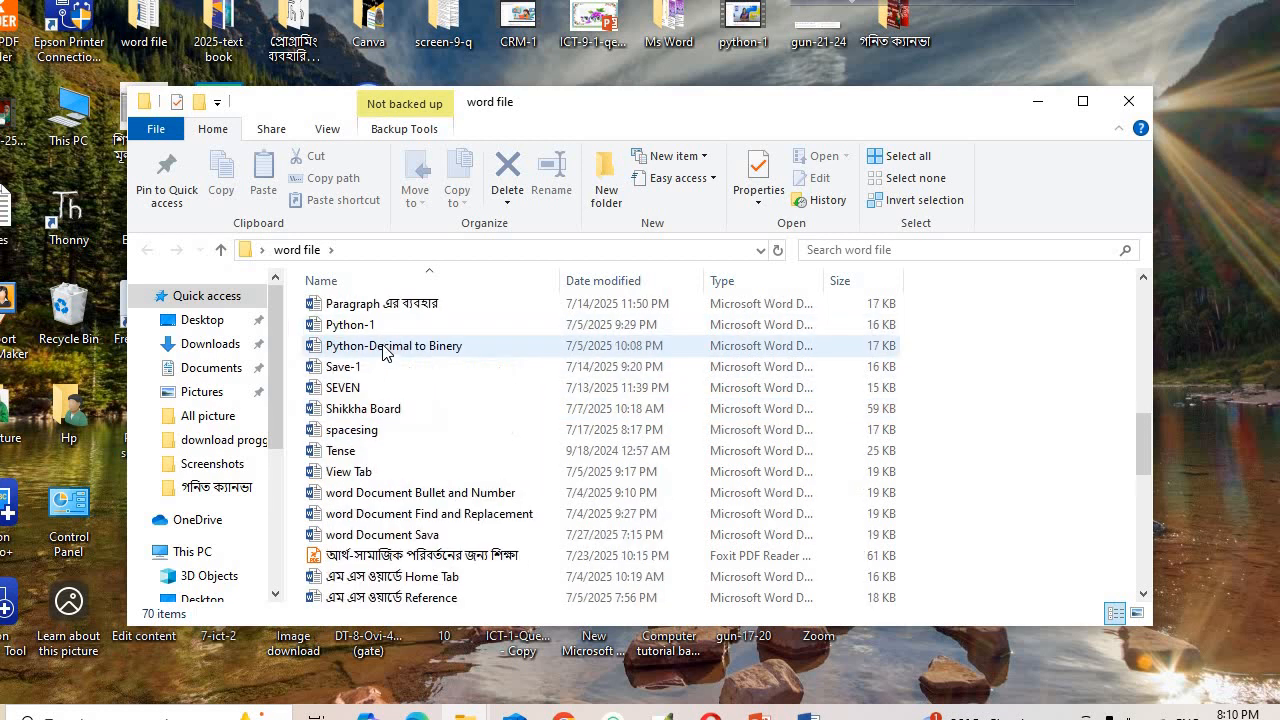
{"action": "scroll", "coordinate": [383, 350], "scroll_direction": "up", "scroll_amount": 2}
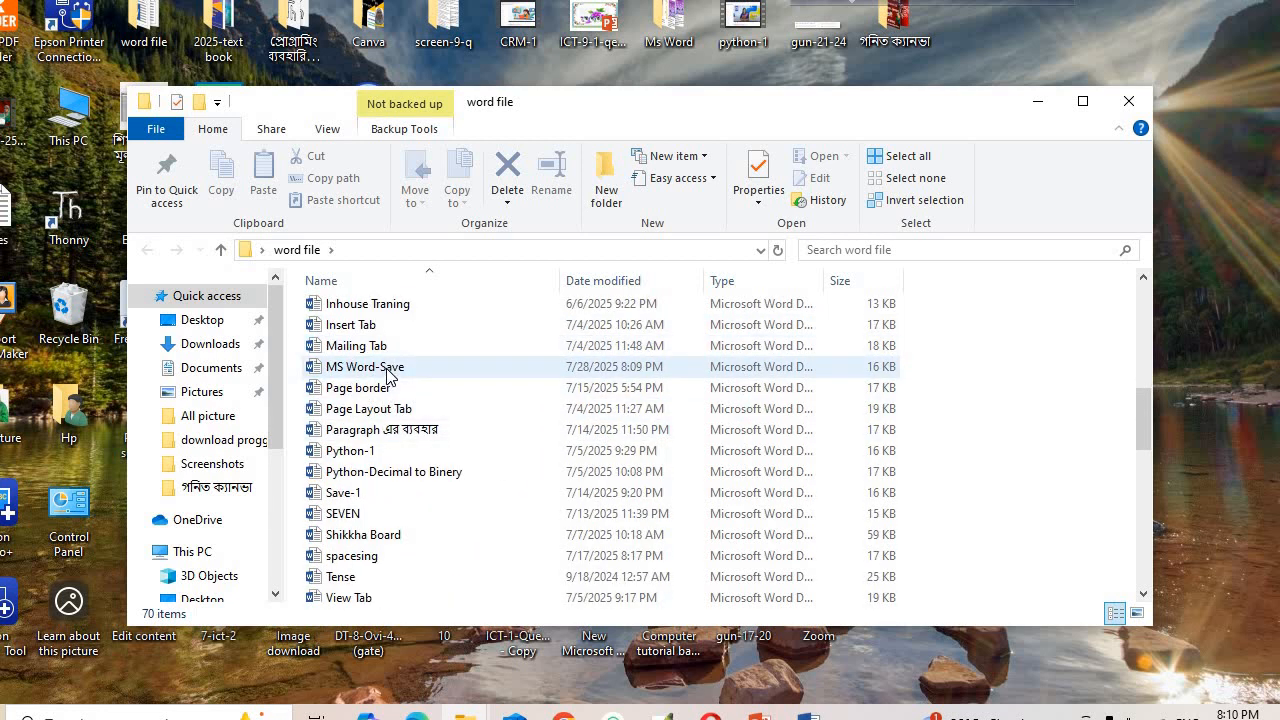
{"action": "left_click", "coordinate": [387, 371]}
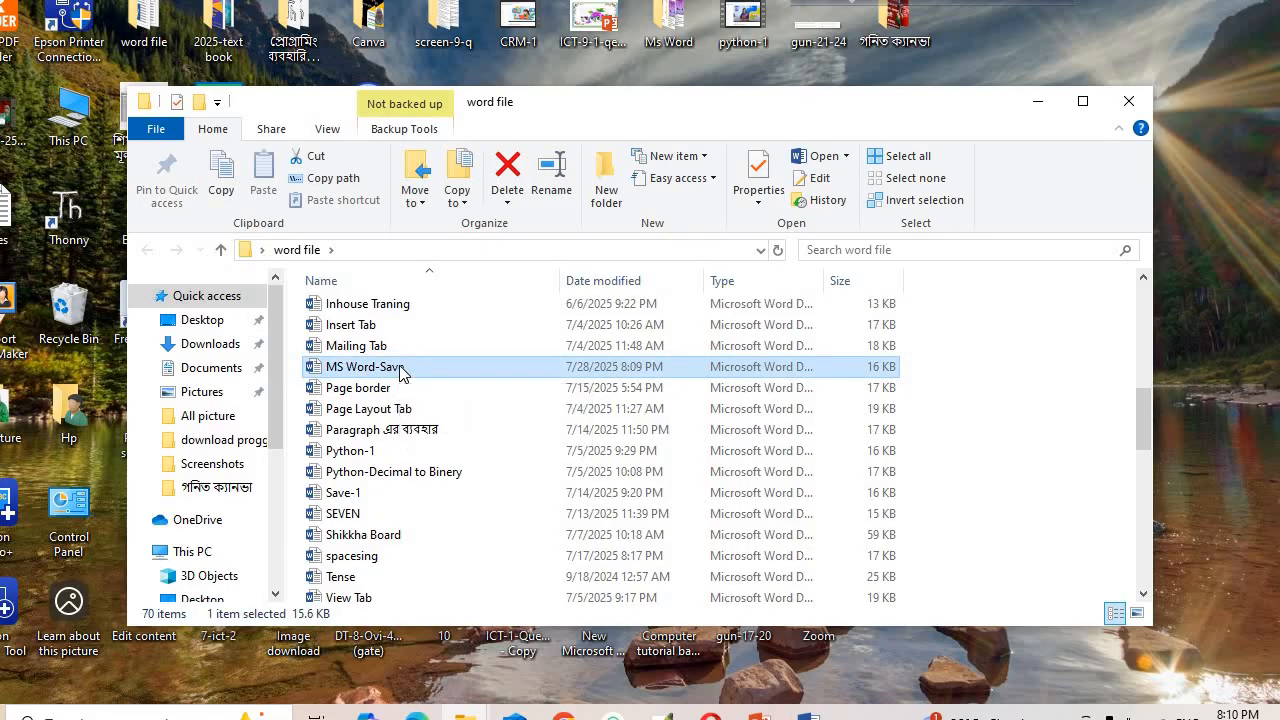
{"action": "double_click", "coordinate": [400, 370]}
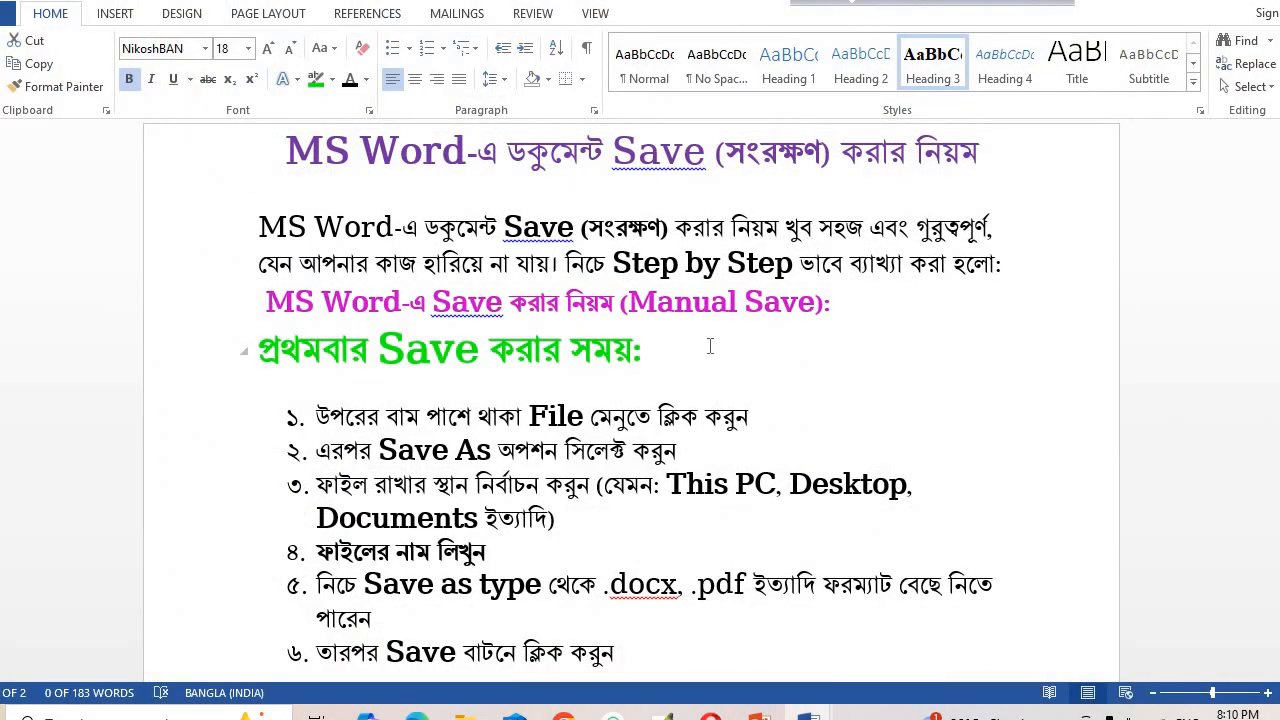